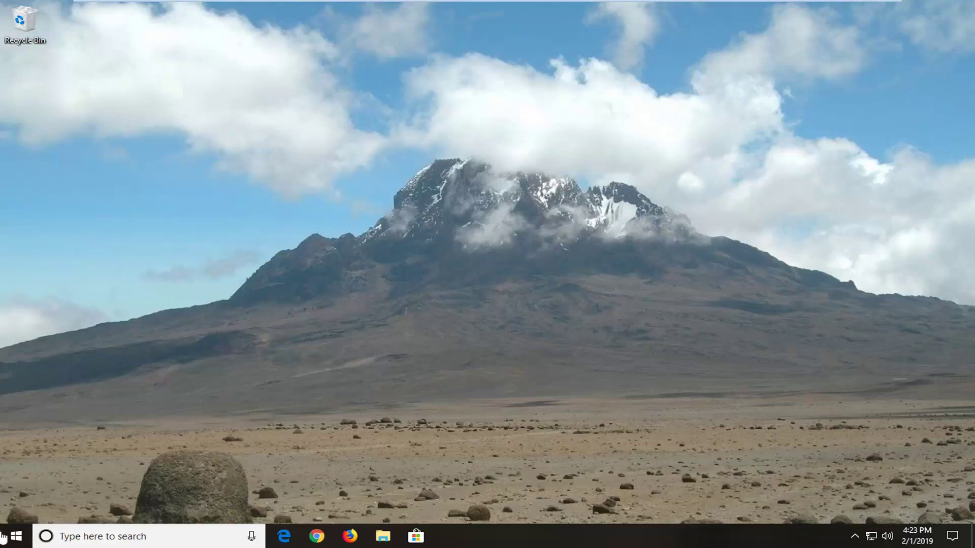
- Search the Start menu for 'local group policy' and open Edit group policy
left_click(15, 535)
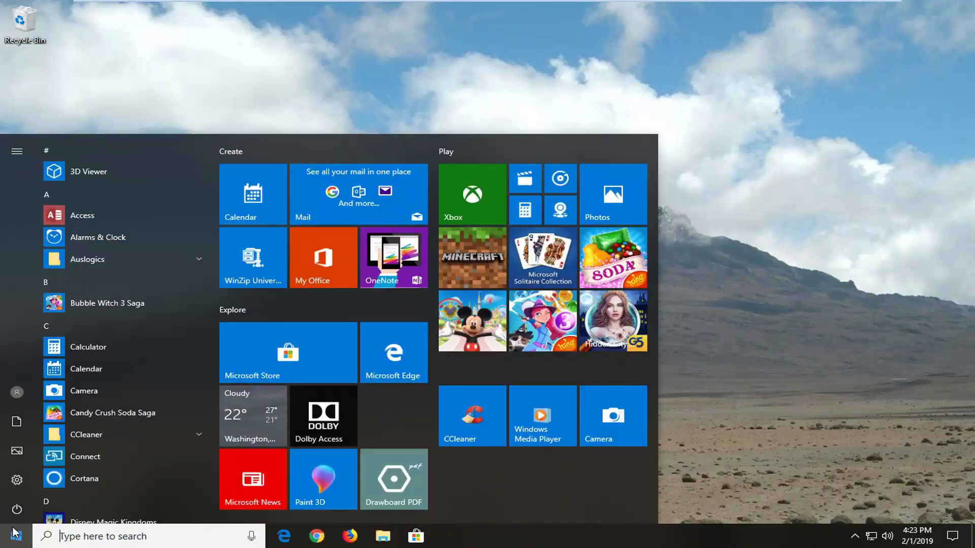
type("local group")
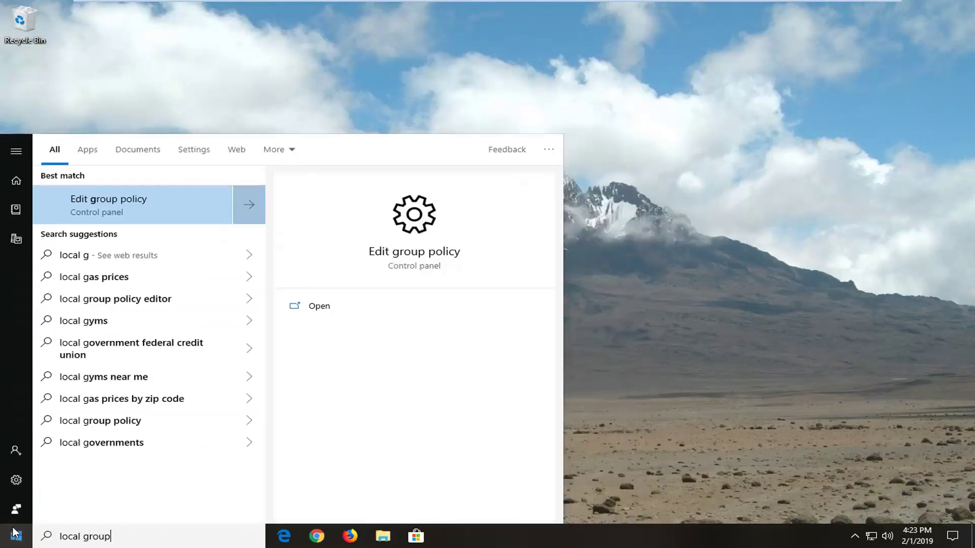
type(" policy")
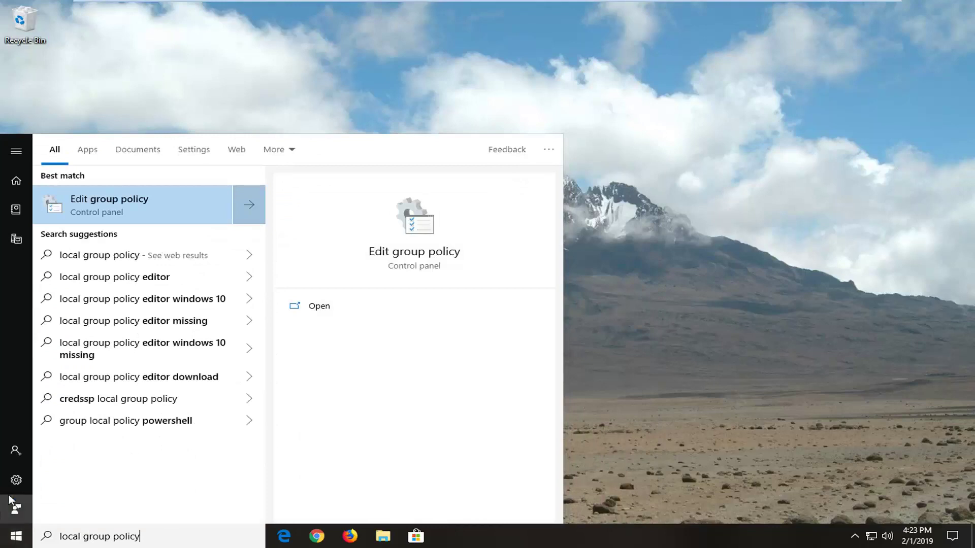
left_click(104, 201)
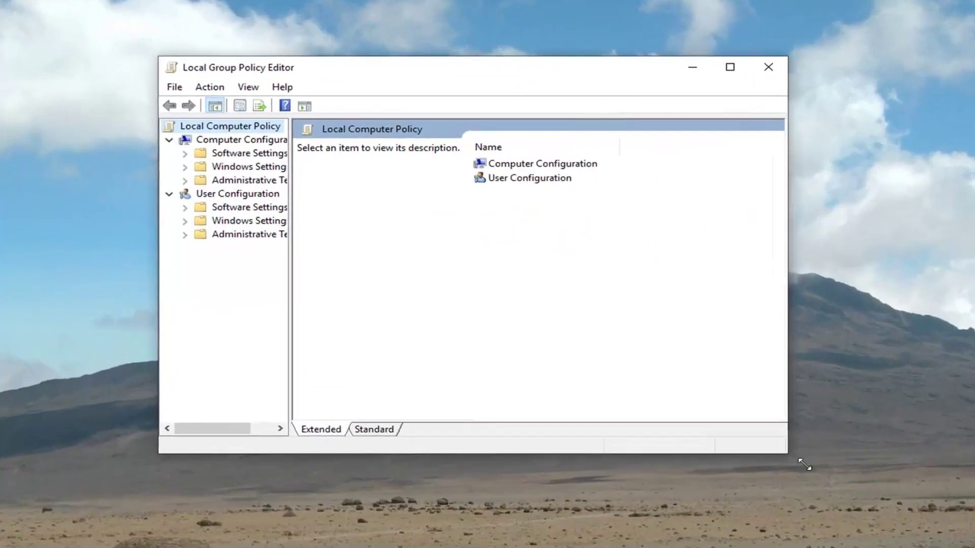
- Enlarge the editor, widen the tree pane, collapse User Configuration and select Computer Configuration
left_click_drag(787, 452, 879, 469)
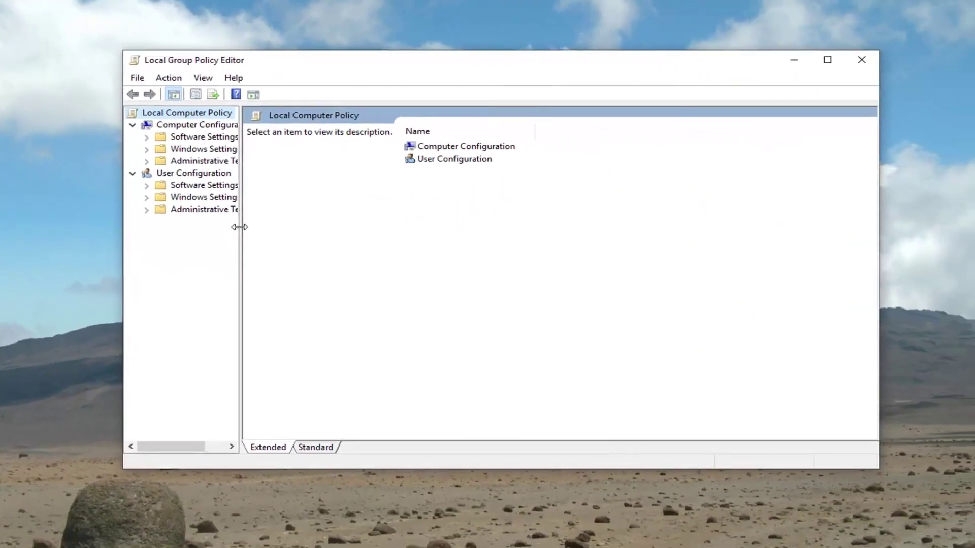
left_click_drag(239, 226, 360, 227)
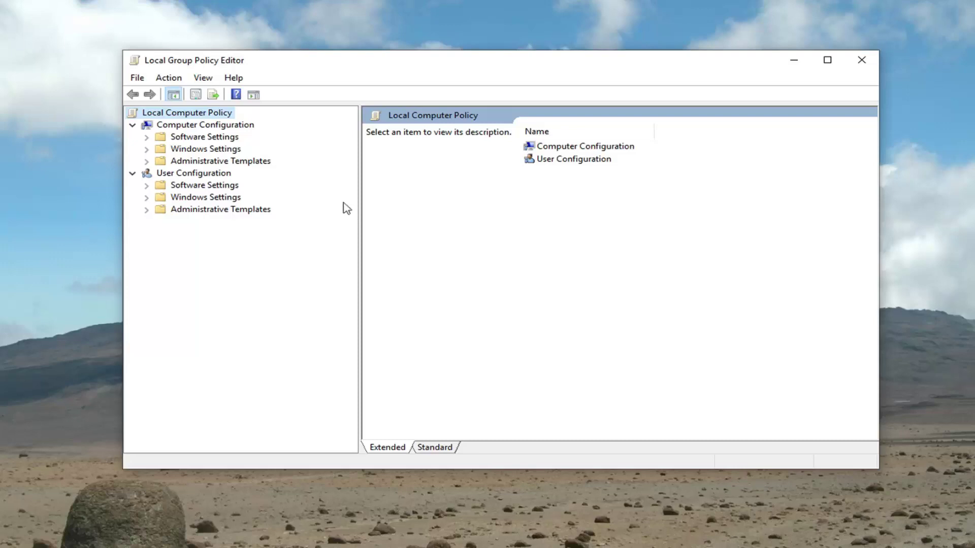
left_click(175, 174)
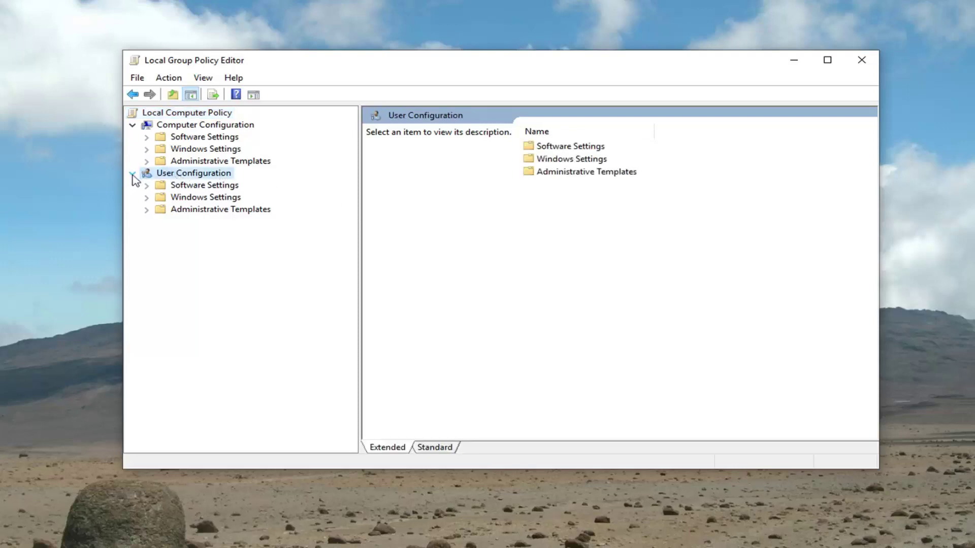
left_click(133, 174)
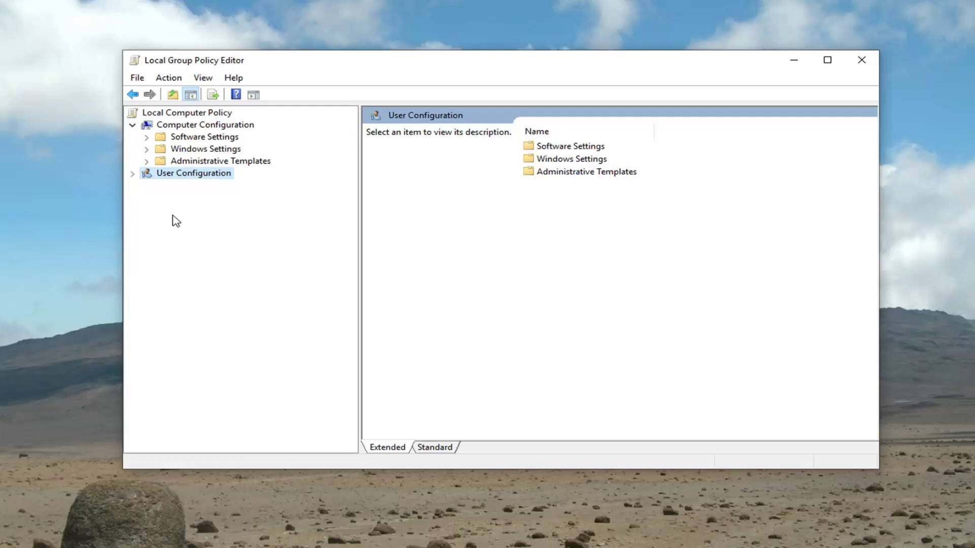
left_click(133, 173)
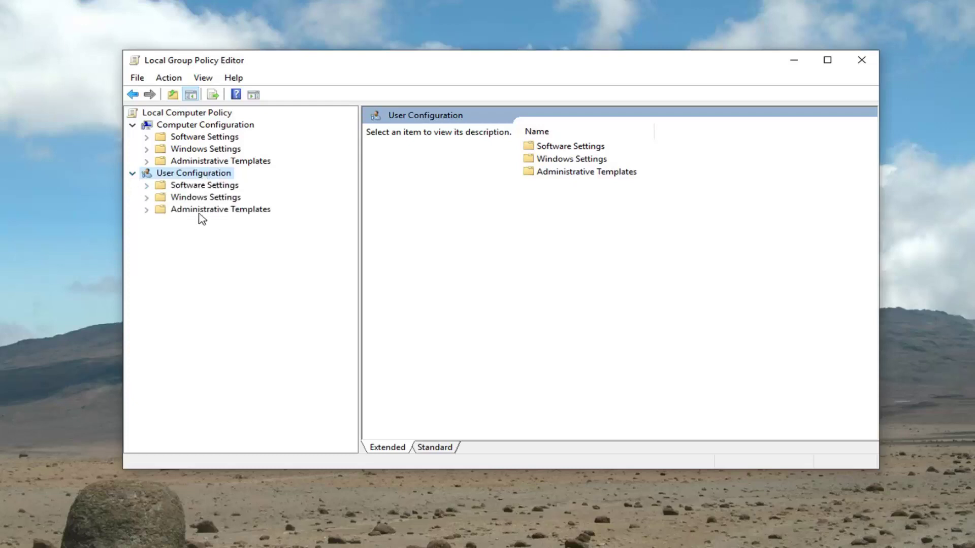
left_click(132, 173)
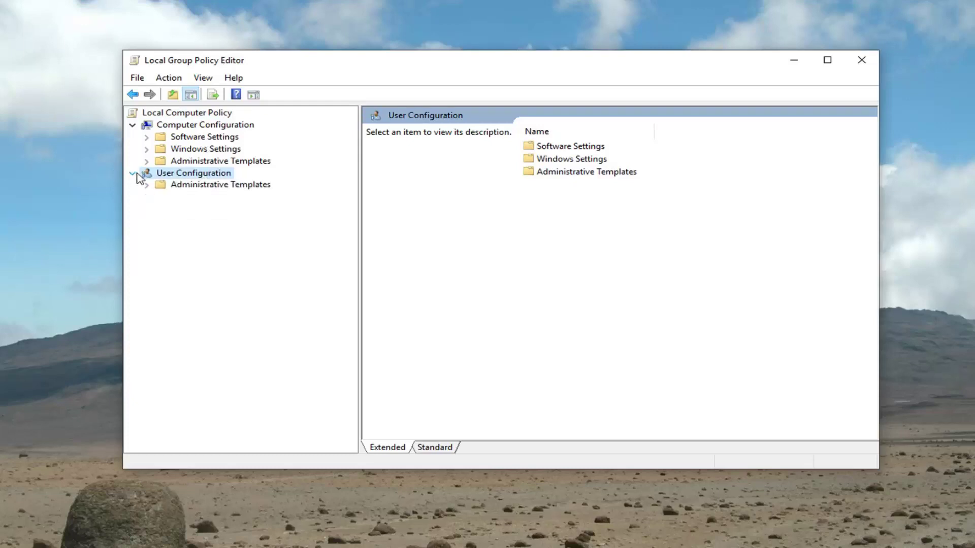
left_click(203, 126)
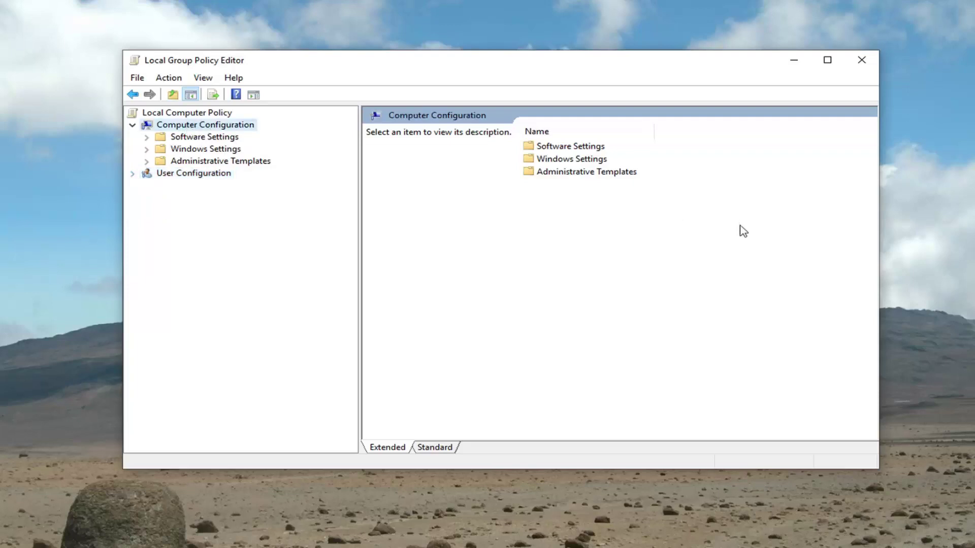
- Go to Administrative Templates > System > Credentials Delegation and select Encryption Oracle Remediation
left_click(157, 161)
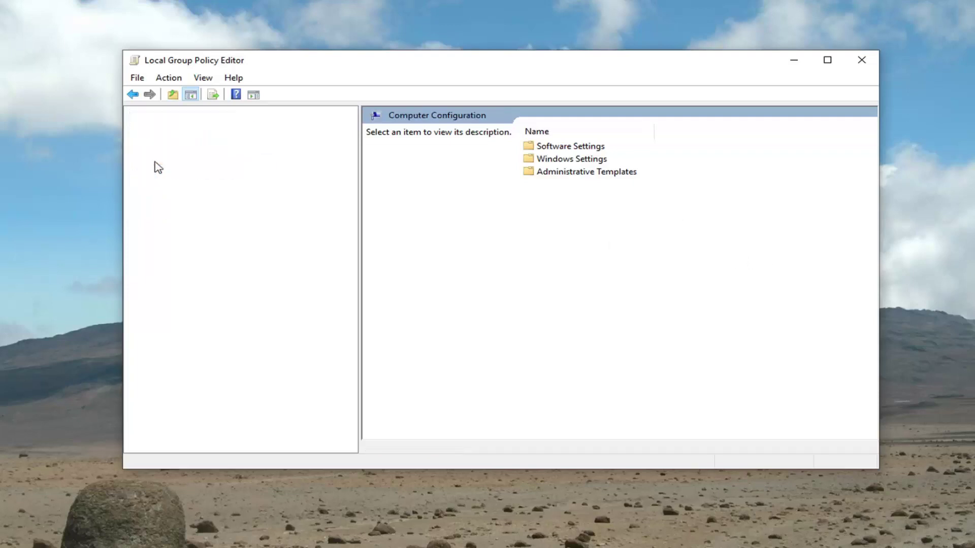
left_click(146, 161)
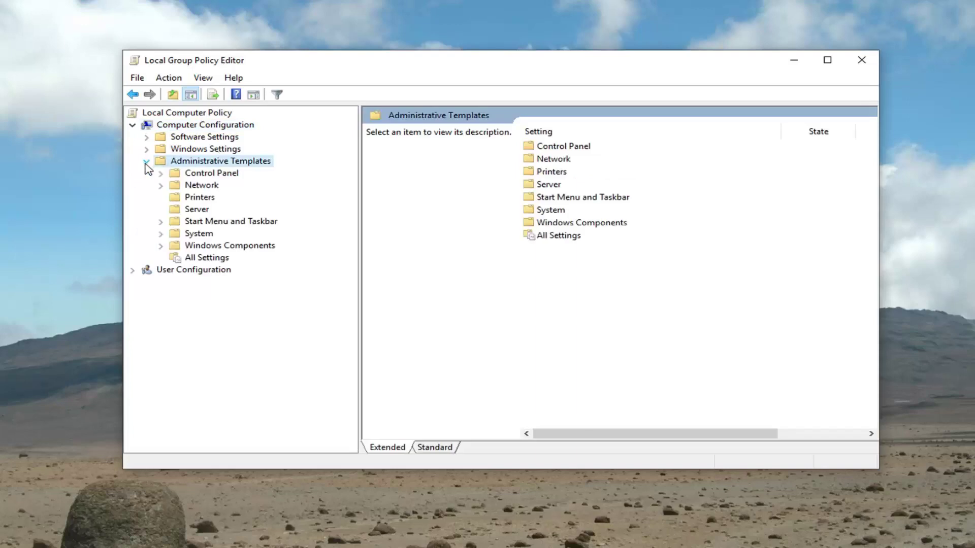
left_click(160, 234)
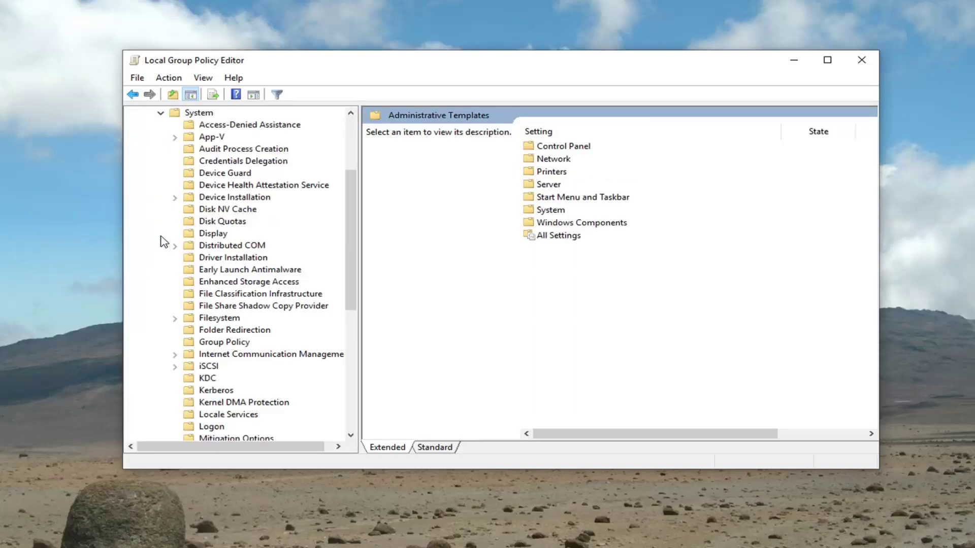
left_click(206, 163)
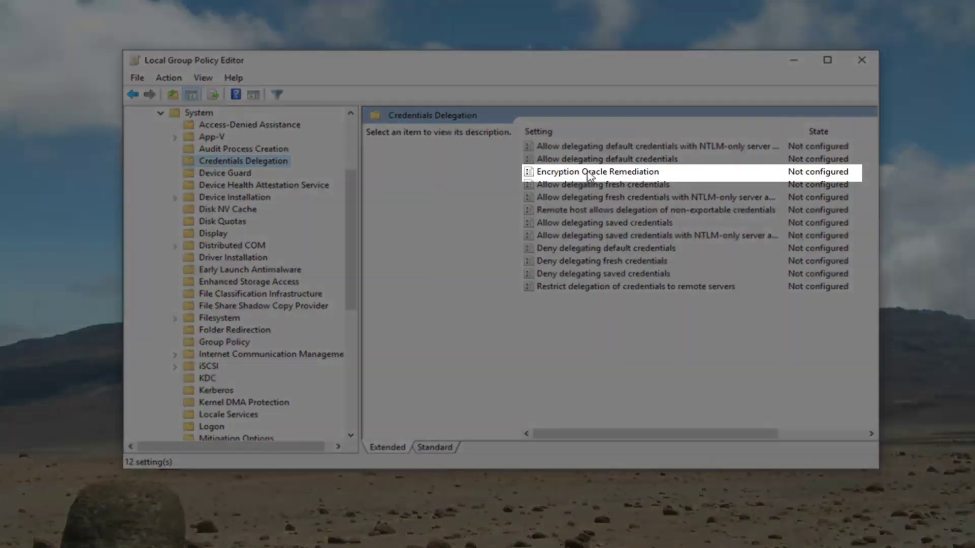
left_click(580, 176)
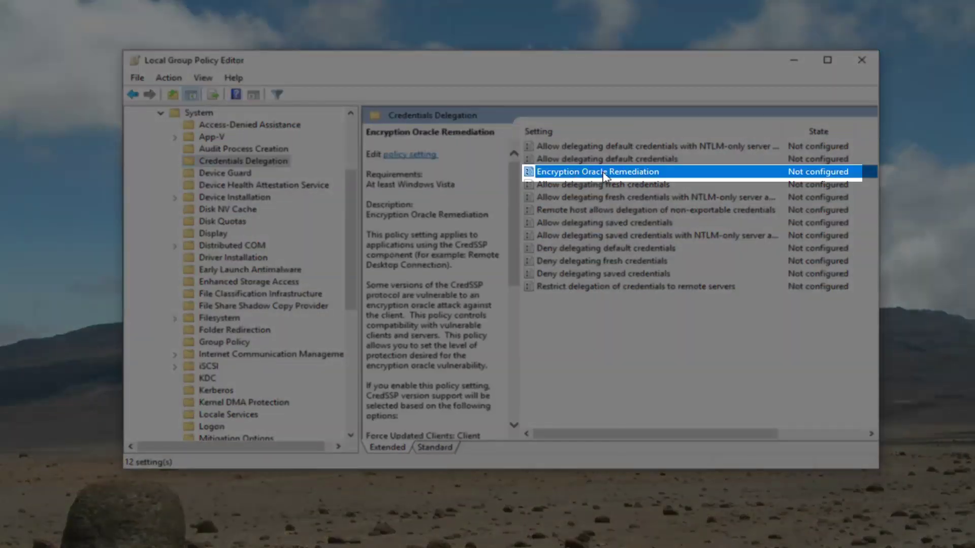
- Set Encryption Oracle Remediation to Enabled with protection level Mitigated and apply it
double_click(604, 177)
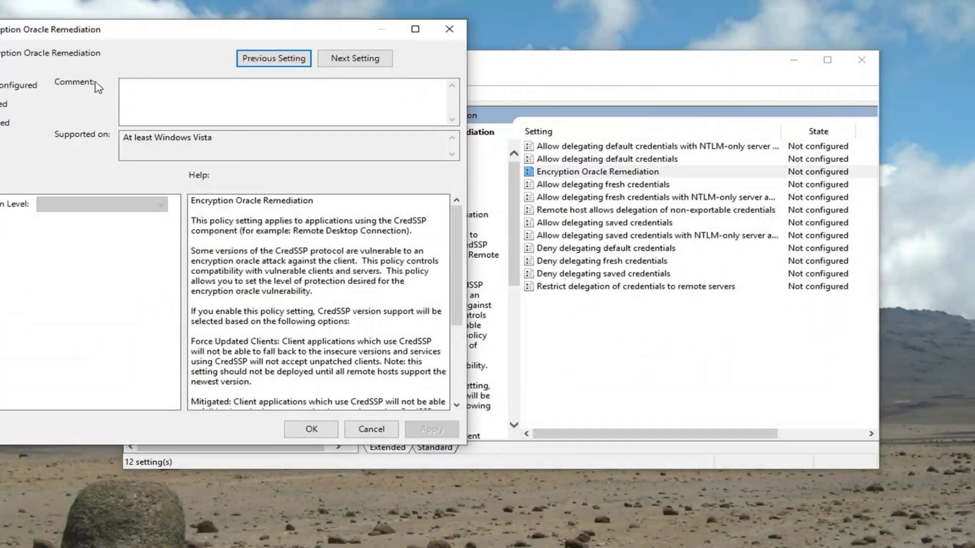
left_click_drag(137, 36, 435, 54)
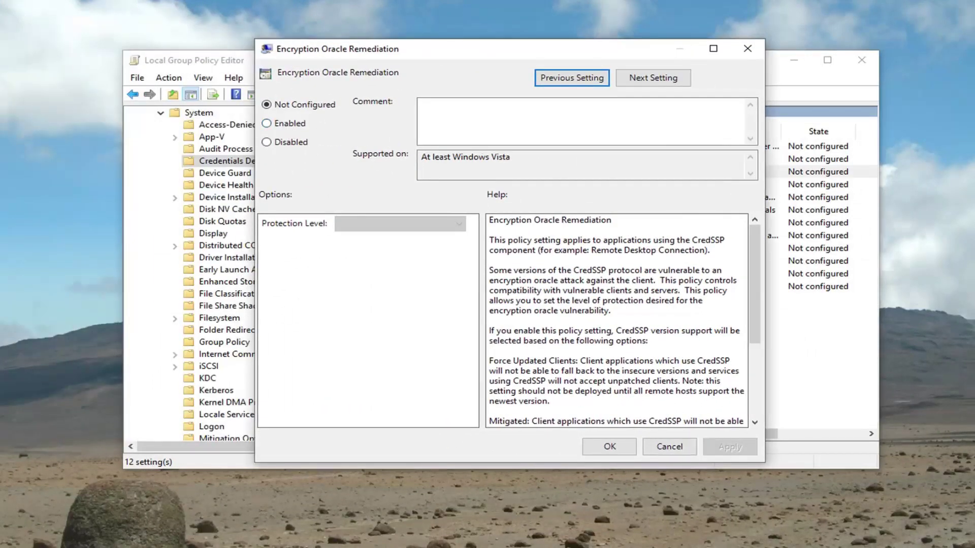
left_click(271, 124)
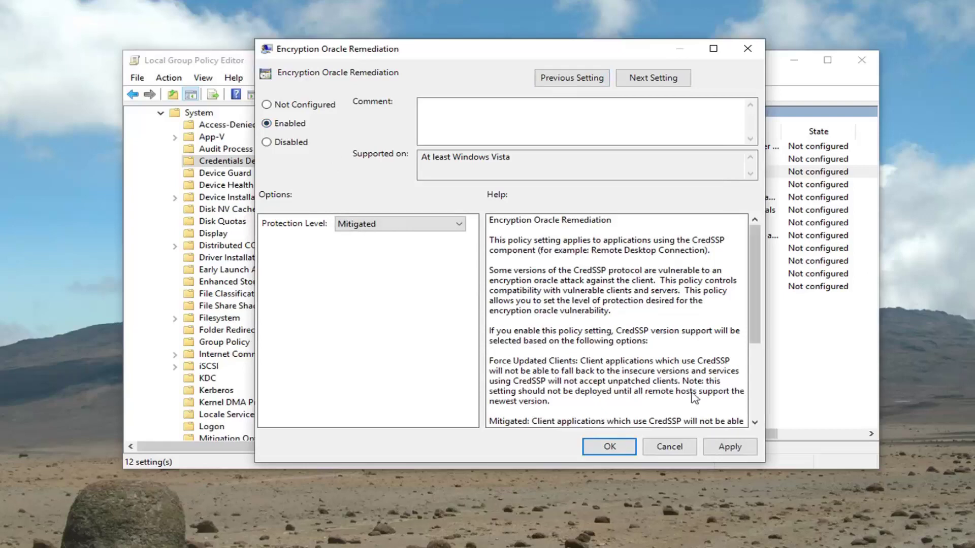
left_click(729, 447)
left_click(609, 447)
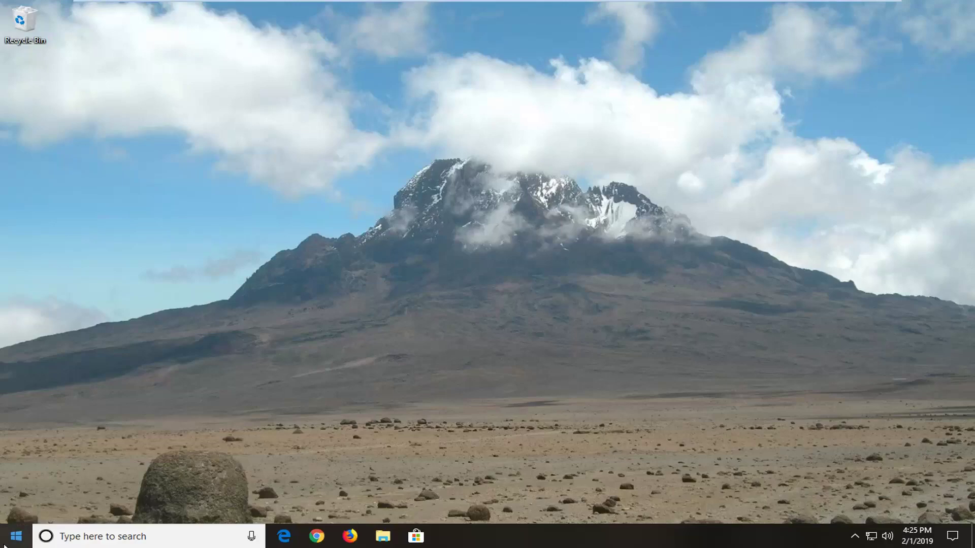
- Run Registry Editor (regedit) as administrator and accept the UAC prompt
left_click(11, 541)
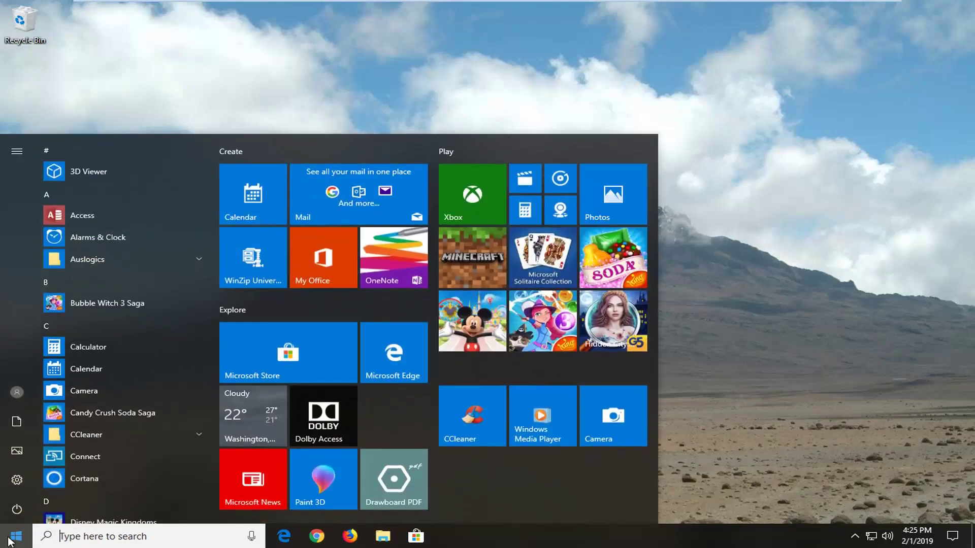
type("regedit")
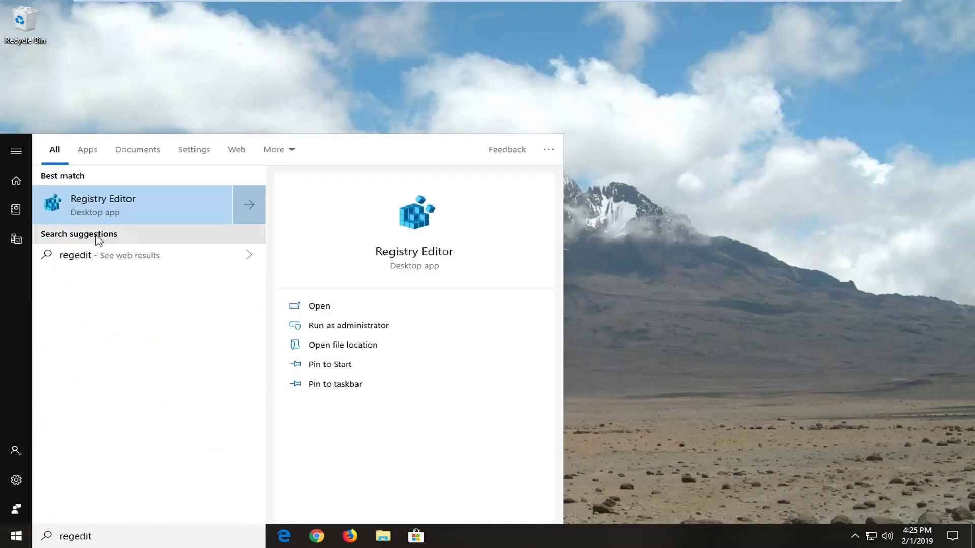
right_click(100, 206)
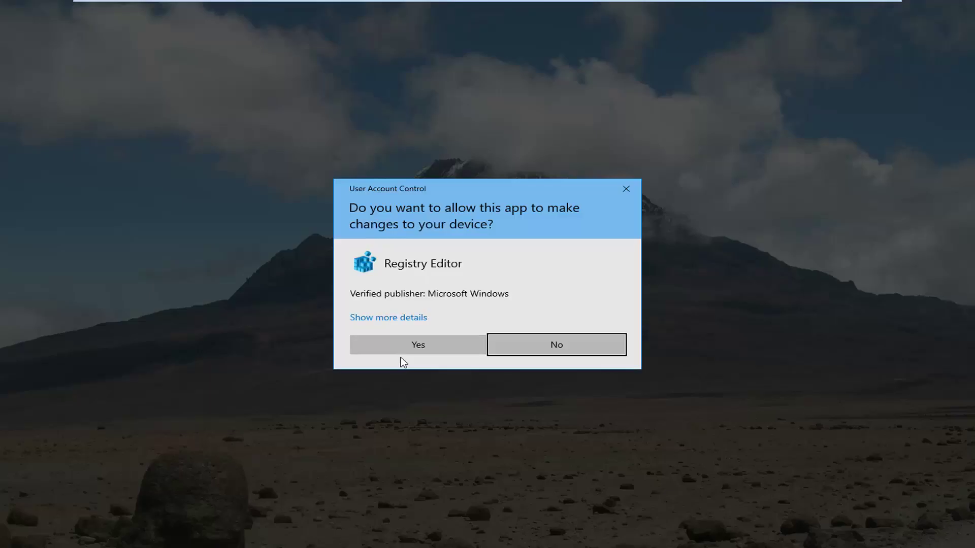
left_click(402, 346)
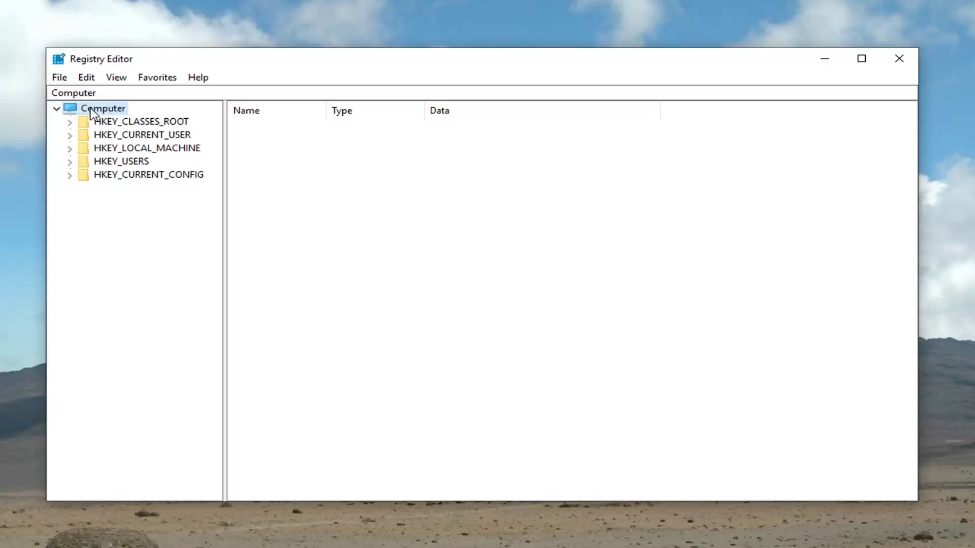
- Collapse and re-expand the Computer root, then show Registry Editor's File menu commands
left_click(57, 108)
left_click(59, 78)
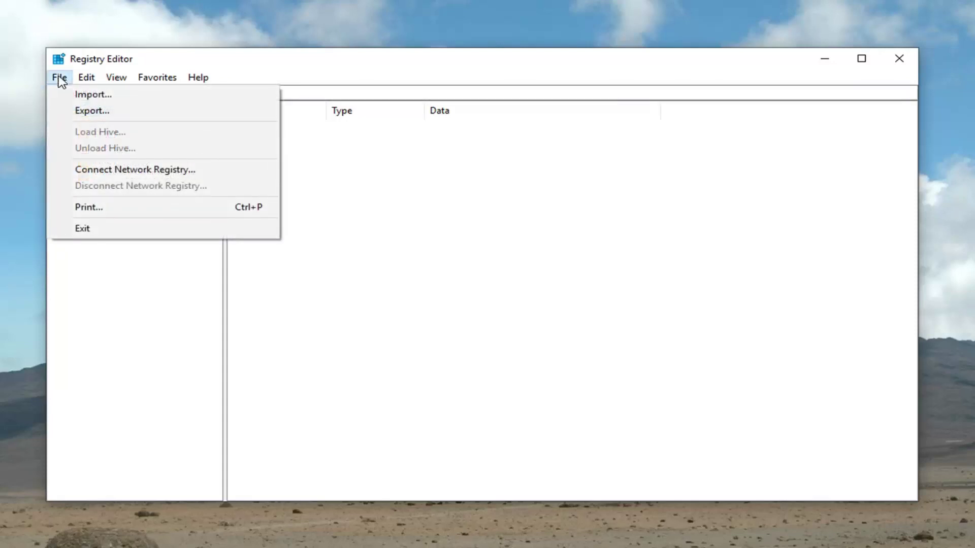
left_click(88, 113)
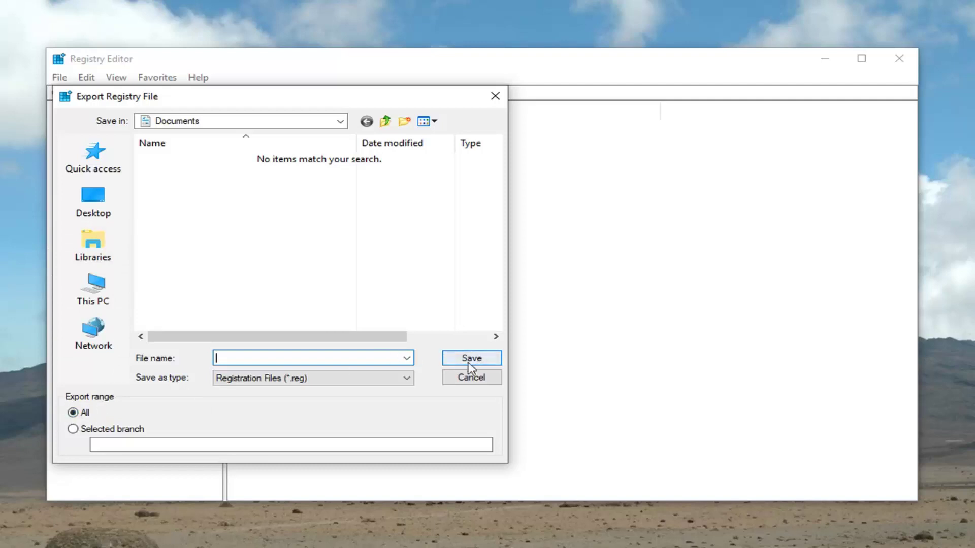
left_click(464, 379)
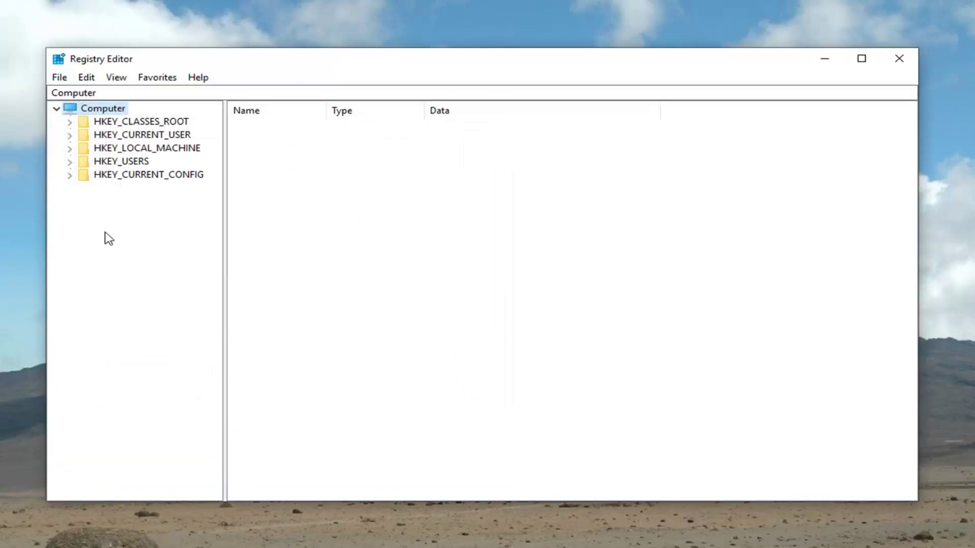
left_click(58, 78)
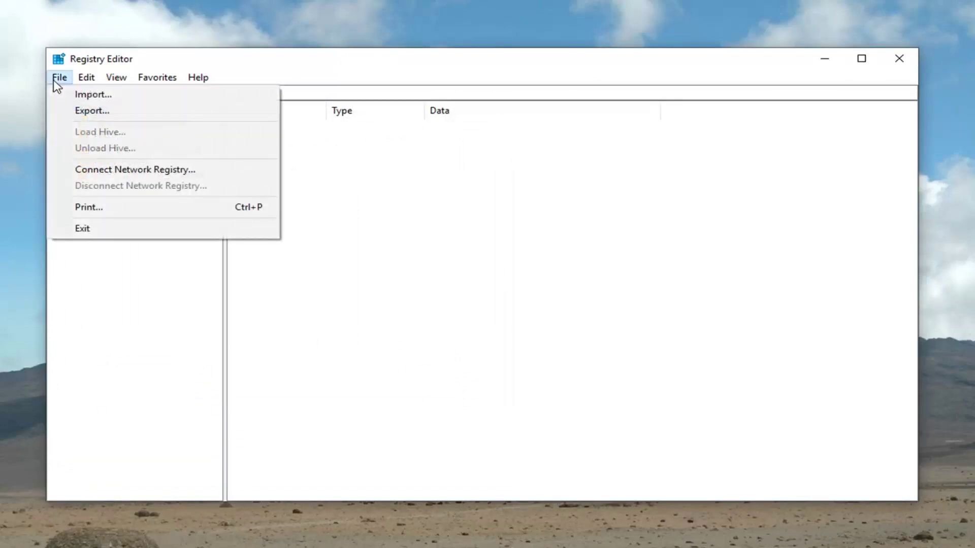
left_click(81, 92)
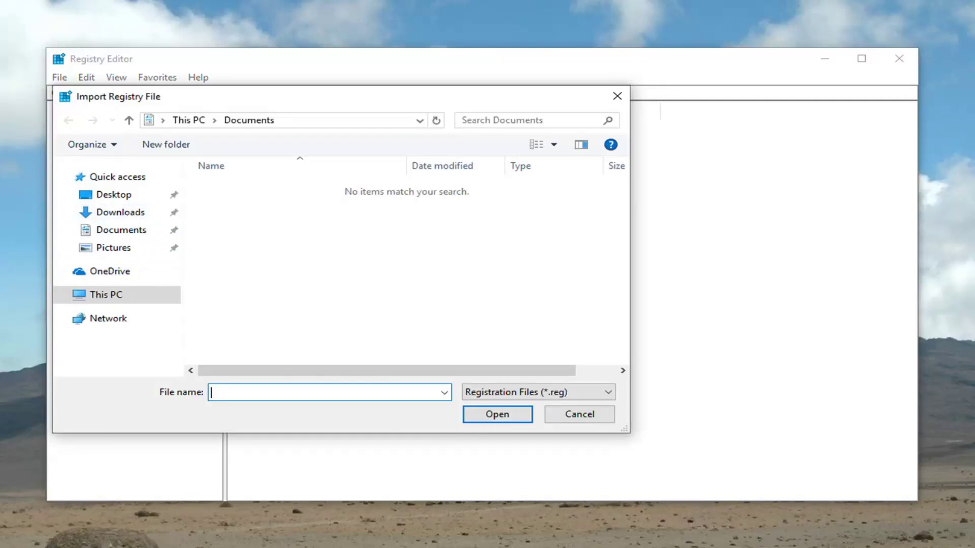
left_click(567, 414)
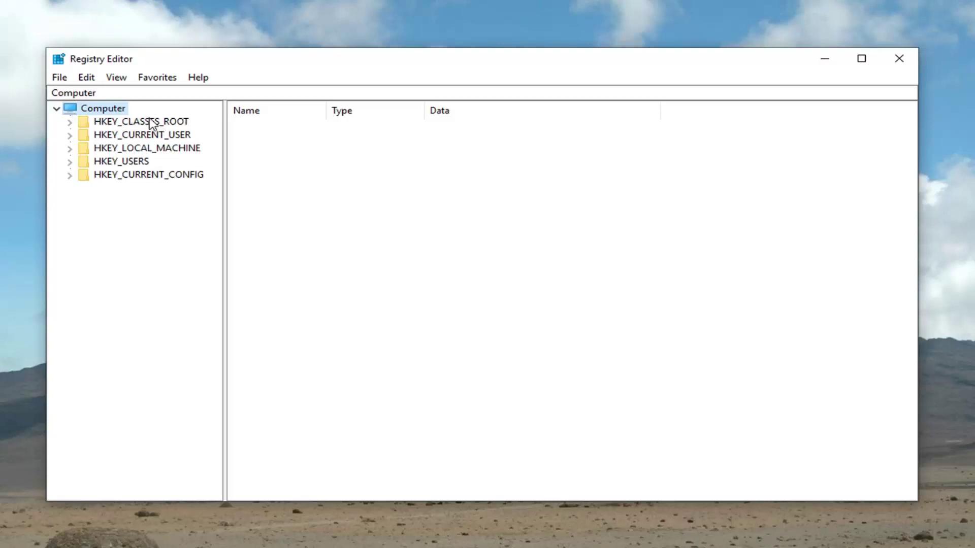
- Expand HKEY_LOCAL_MACHINE, then SOFTWARE, then Microsoft in the key tree
left_click(125, 151)
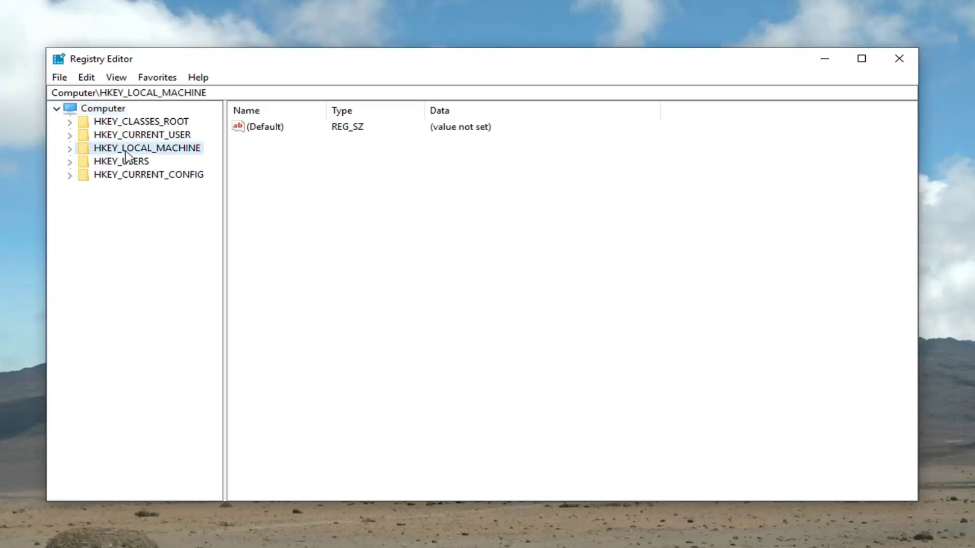
left_click(69, 148)
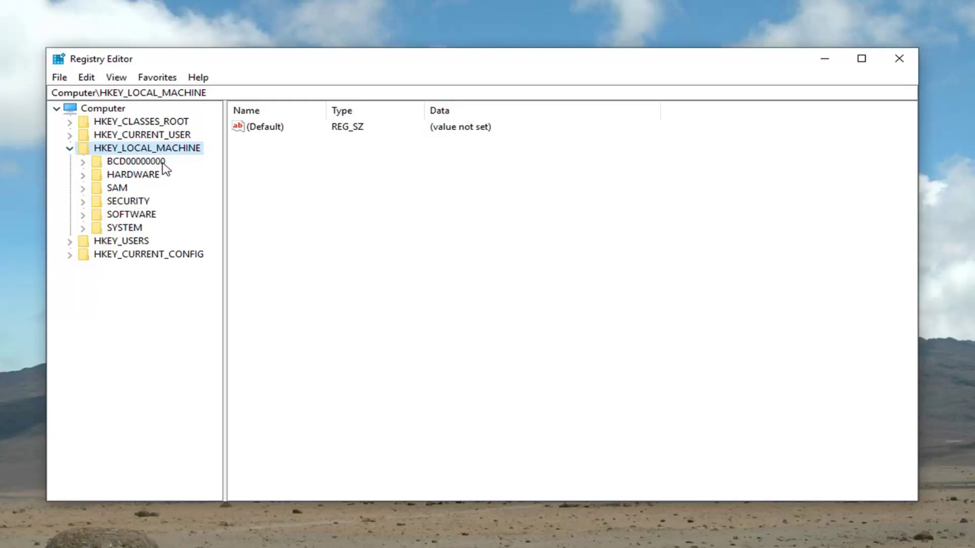
left_click(84, 214)
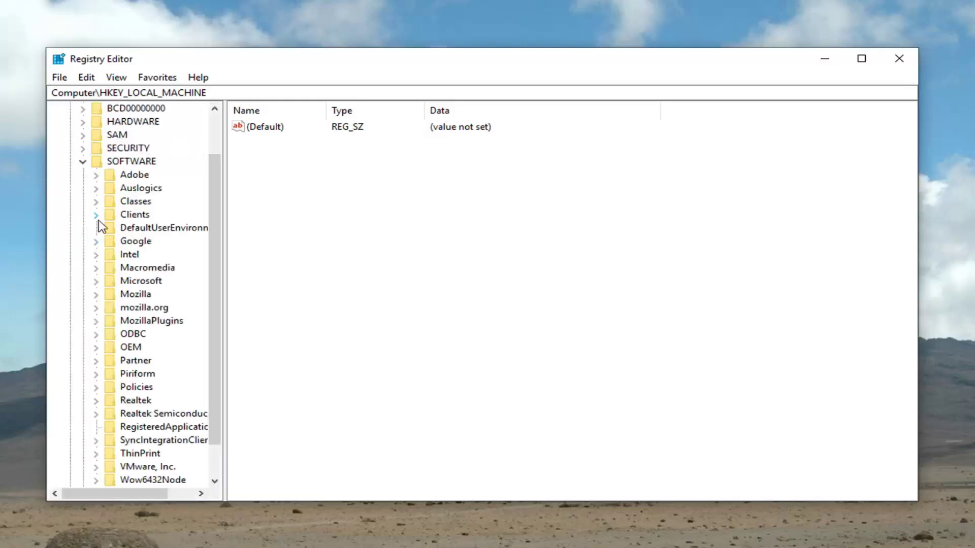
scroll(92, 240, "down", 1)
left_click(99, 242)
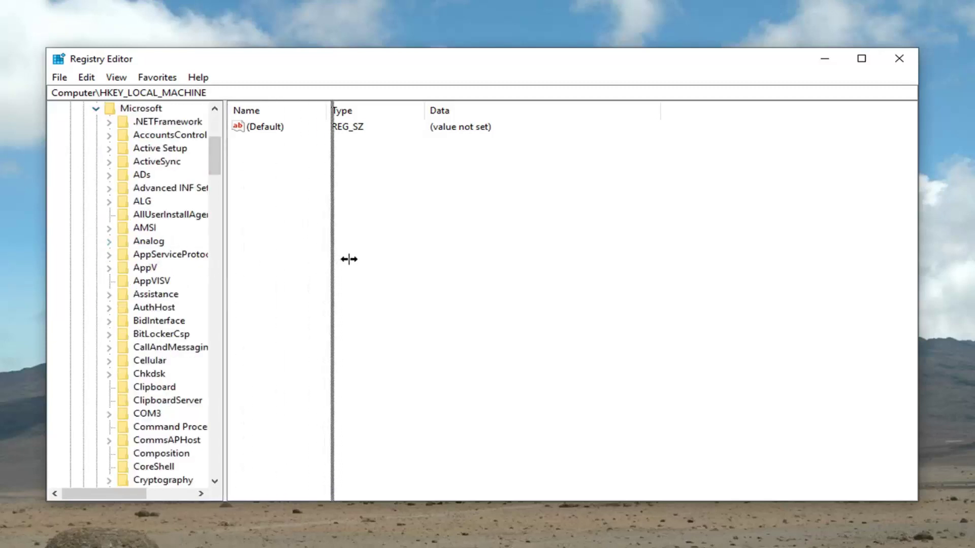
- Widen the key tree and expand Microsoft\Windows and its CurrentVersion key
left_click_drag(226, 261, 373, 261)
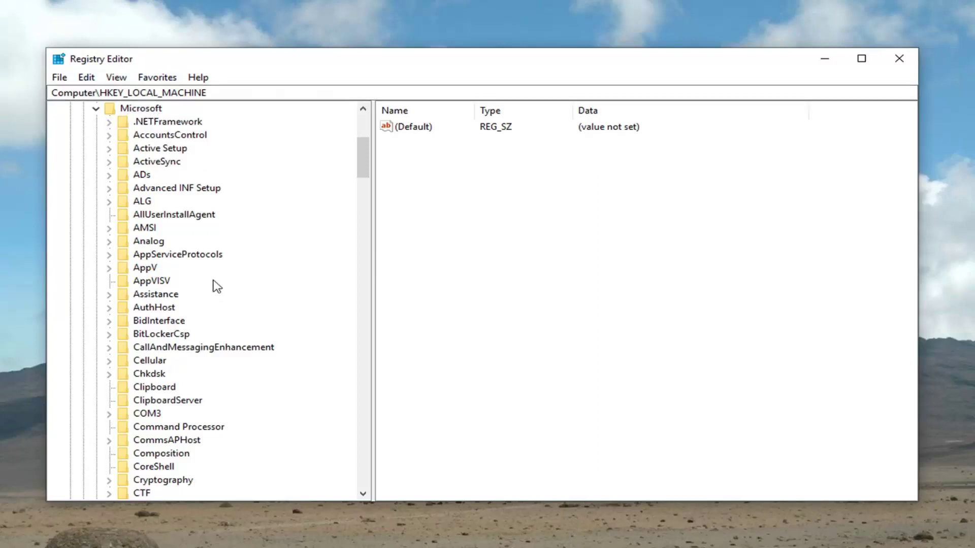
scroll(168, 365, "down", 7)
scroll(164, 373, "down", 10)
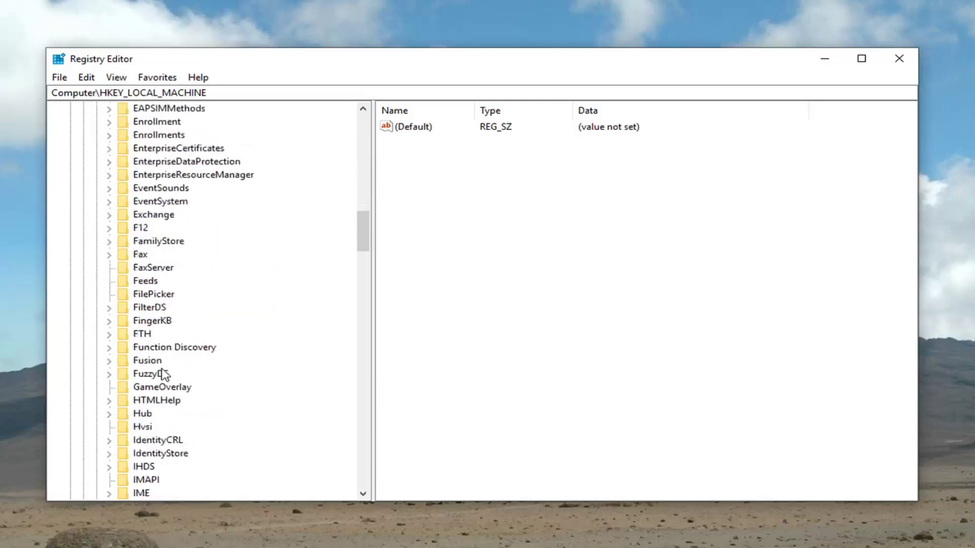
scroll(163, 374, "down", 4)
scroll(164, 374, "down", 15)
scroll(164, 373, "down", 15)
scroll(164, 374, "down", 15)
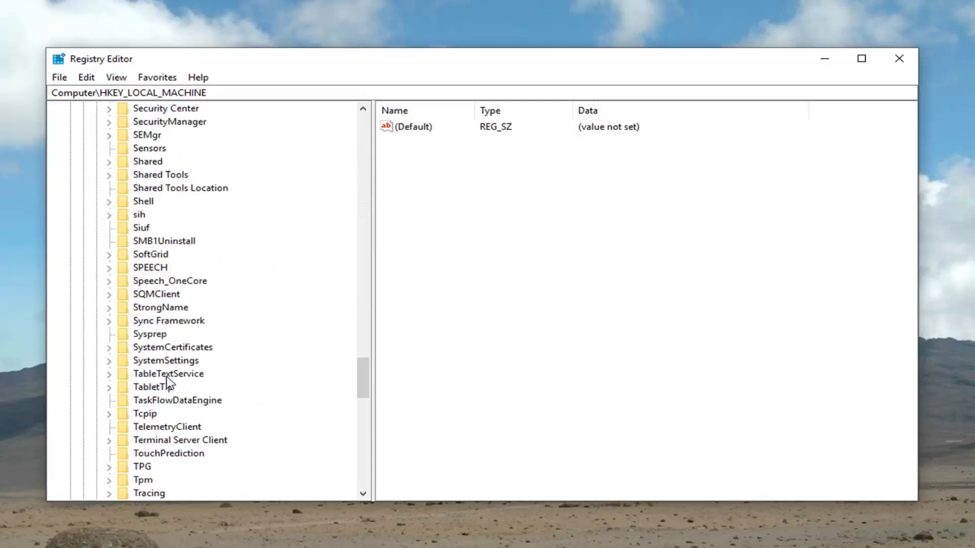
scroll(165, 379, "down", 15)
scroll(165, 379, "down", 1)
left_click(132, 344)
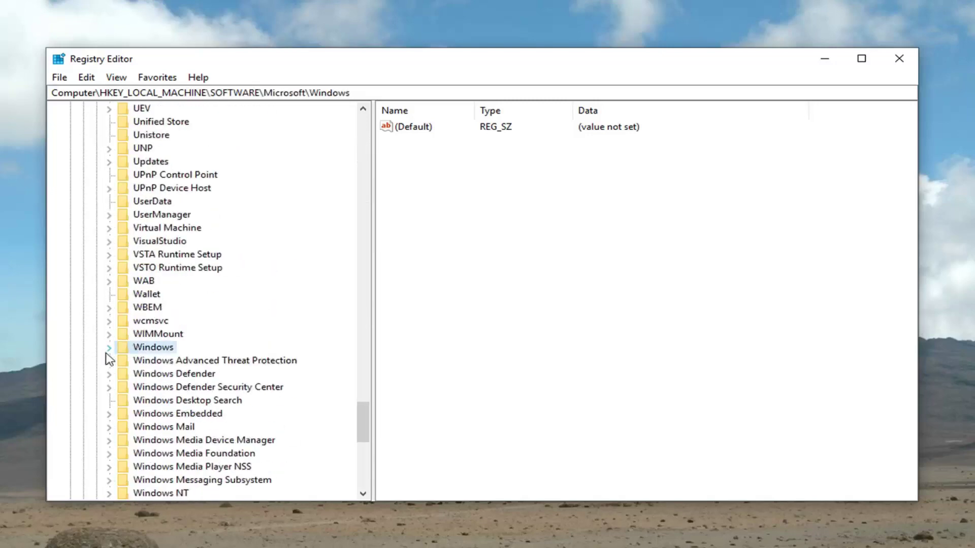
left_click(110, 347)
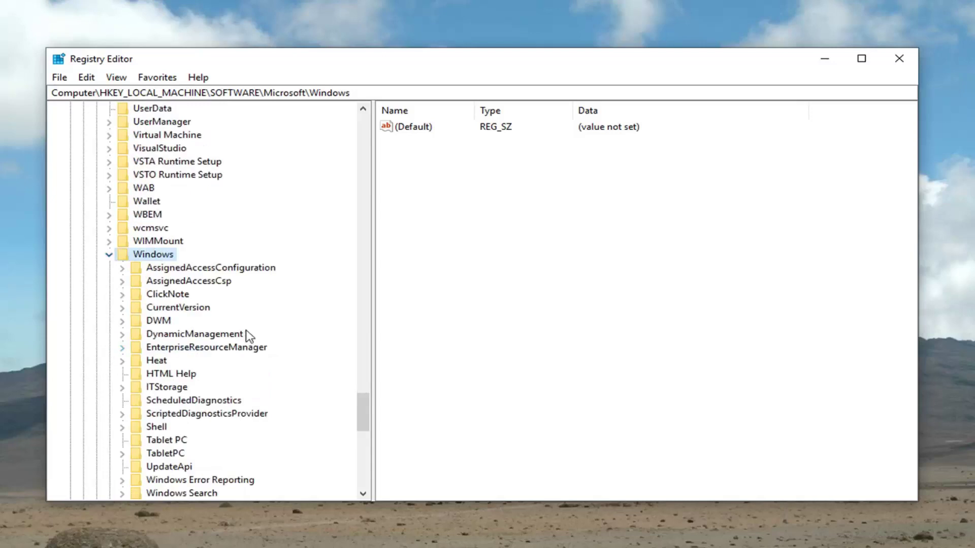
left_click(190, 310)
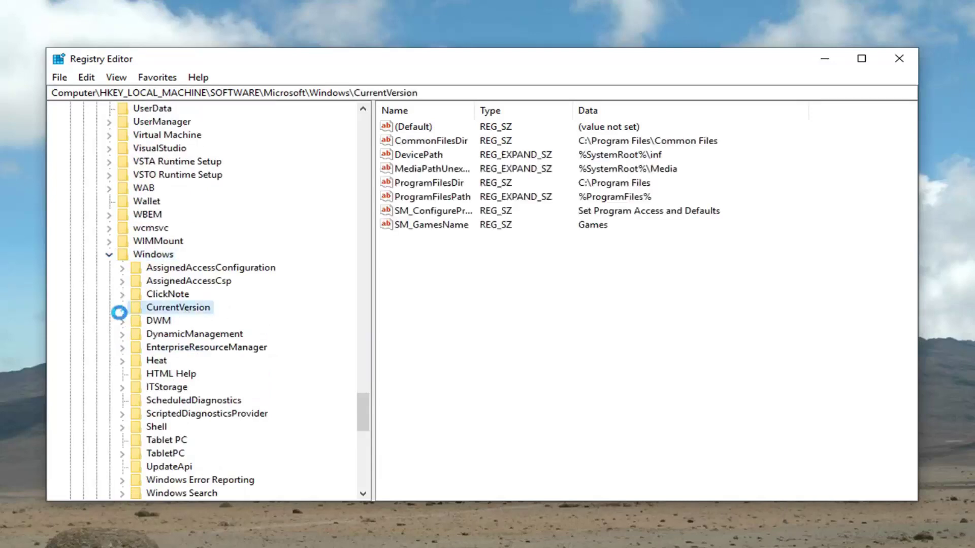
left_click(122, 308)
scroll(182, 319, "down", 6)
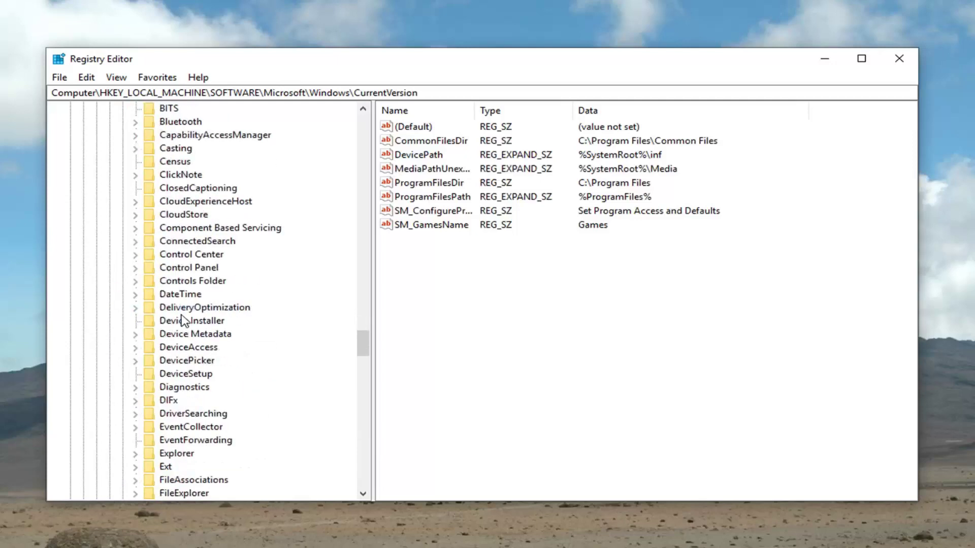
scroll(181, 319, "down", 6)
scroll(175, 335, "down", 6)
scroll(157, 386, "down", 6)
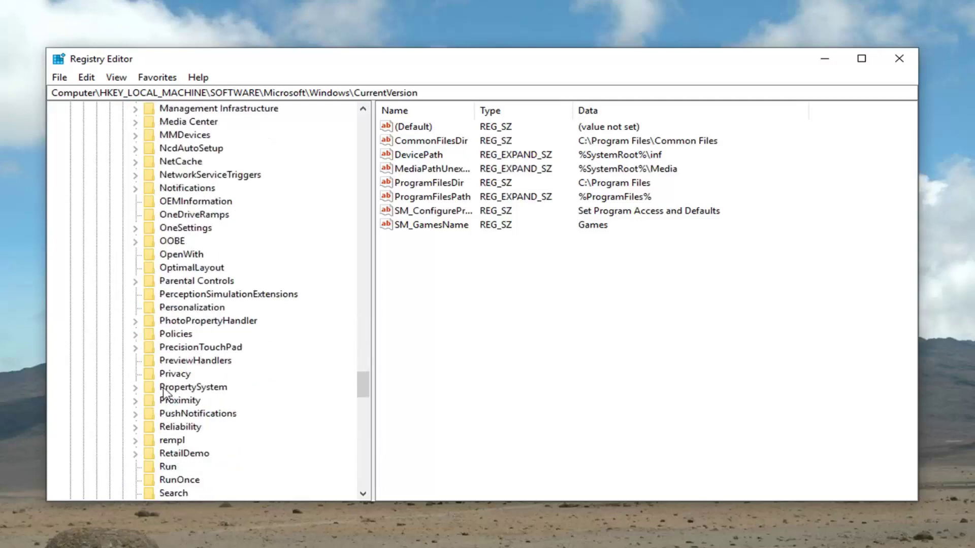
- Expand Policies > System > CredSSP and select Parameters, showing AllowEncryptionOracle set to 1
left_click(166, 375)
left_click(165, 337)
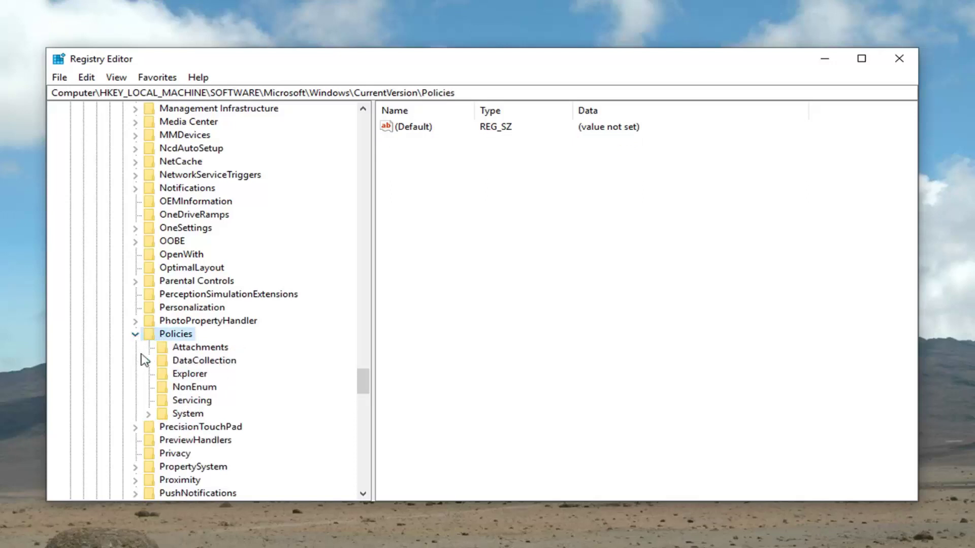
left_click(150, 416)
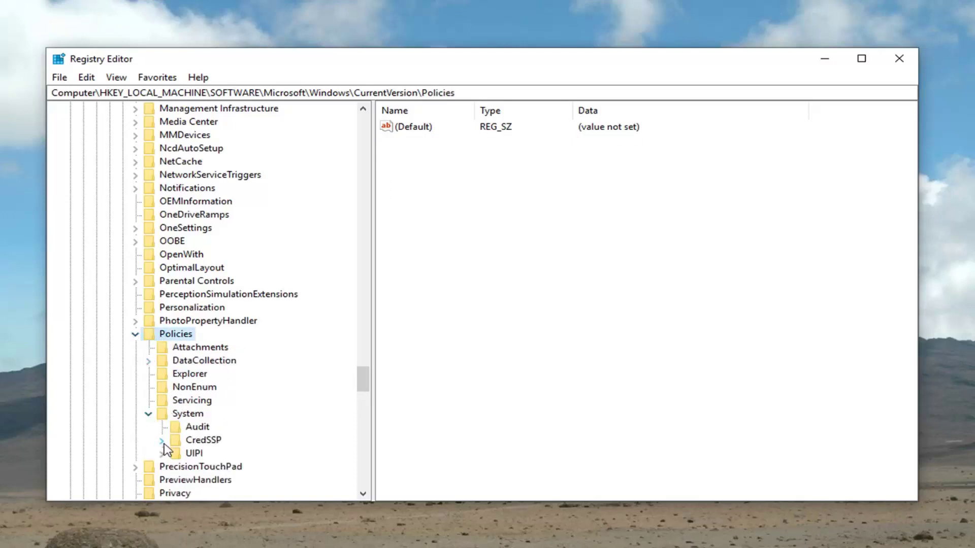
left_click(177, 443)
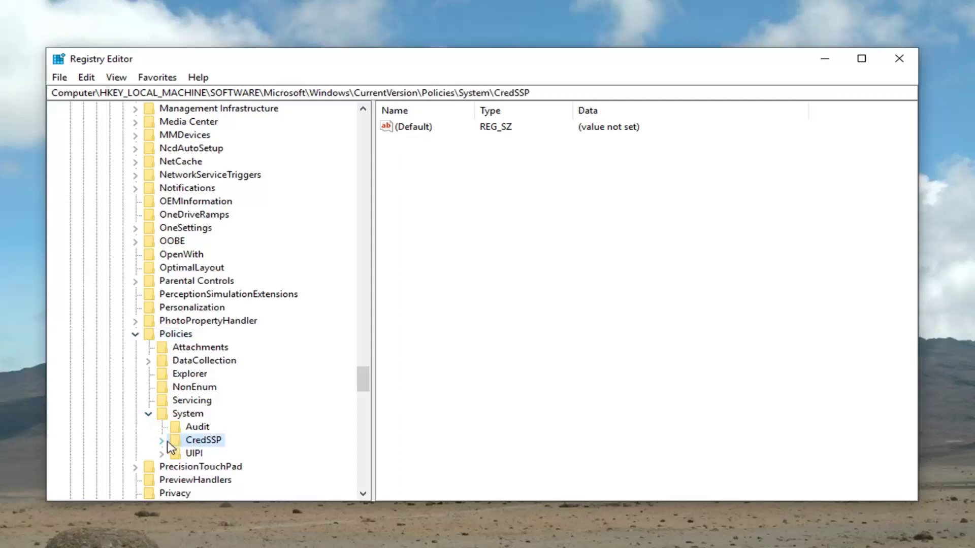
left_click(162, 441)
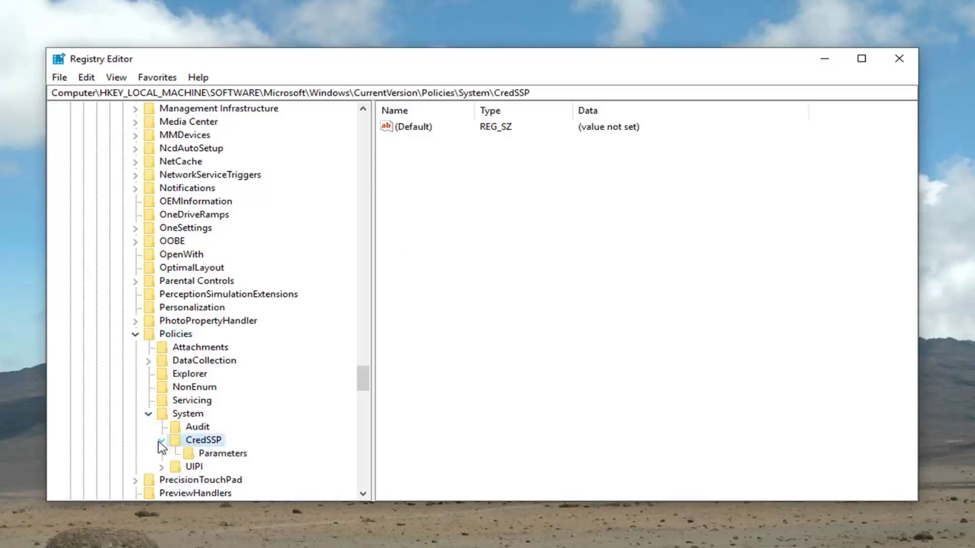
left_click(219, 460)
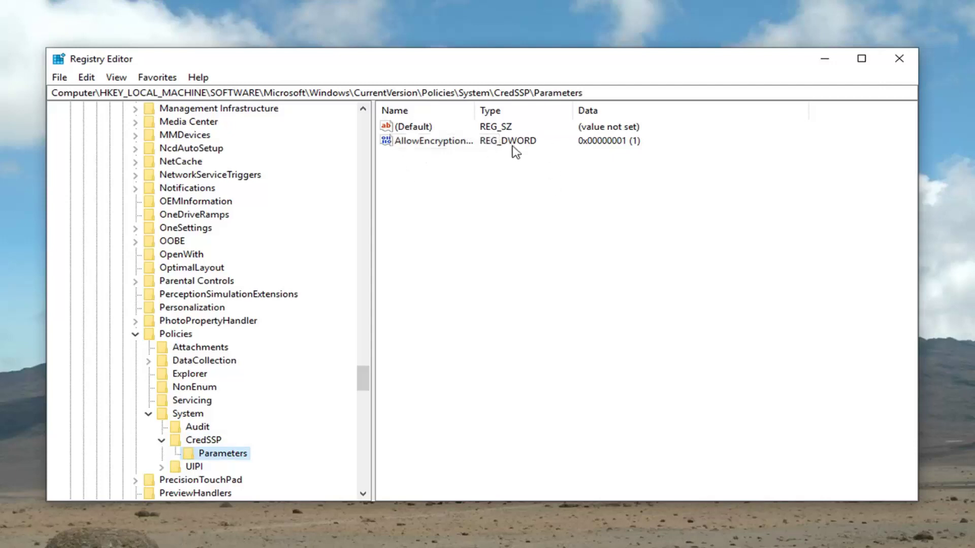
- Widen the Name column and change AllowEncryptionOracle's value data from 1 to 2
double_click(505, 110)
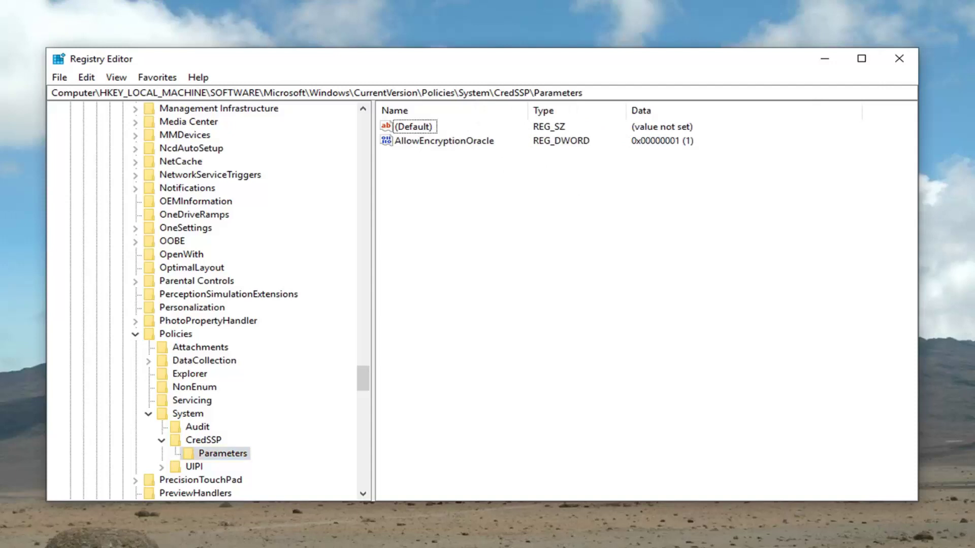
double_click(458, 147)
type("2")
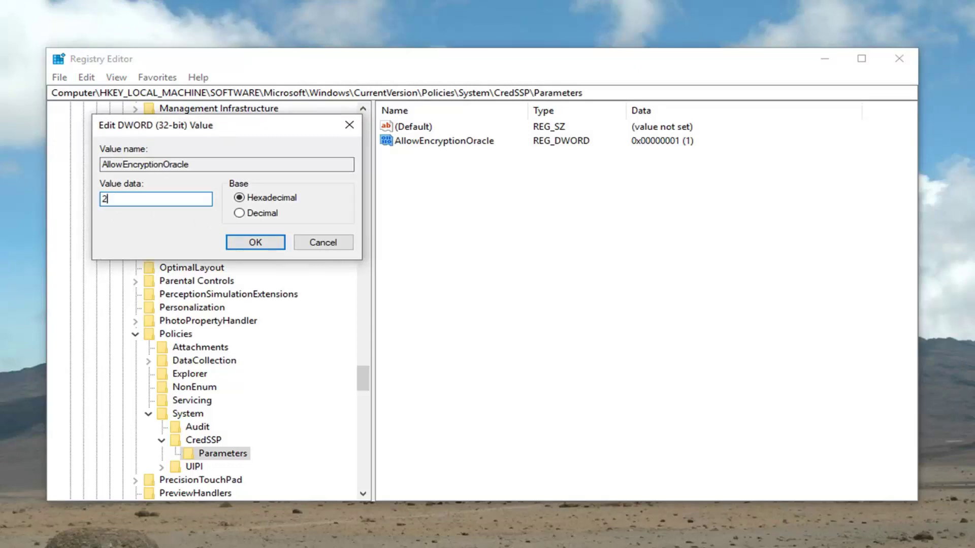
left_click(254, 243)
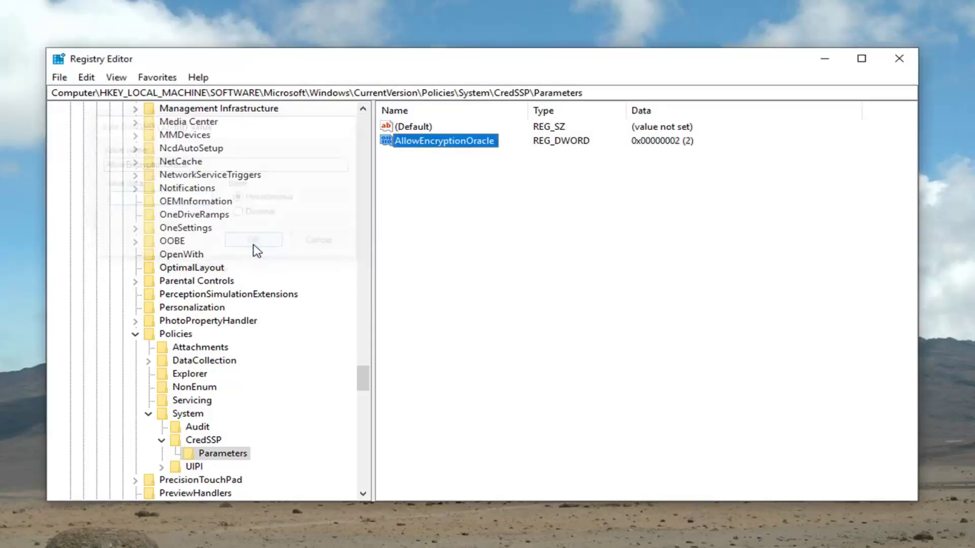
left_click(651, 148)
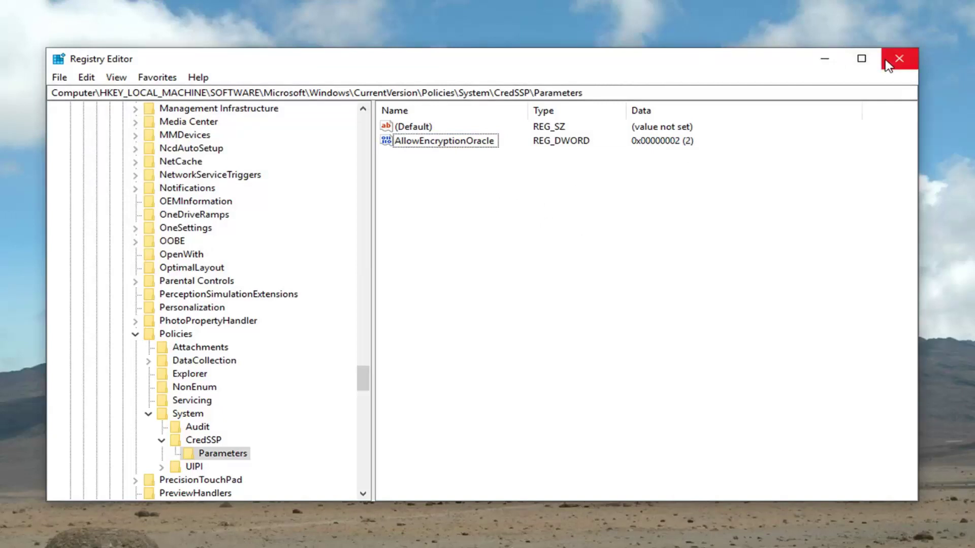
- Dismiss the right-click context menu and close Registry Editor, with AllowEncryptionOracle still set to 2
right_click(711, 285)
left_click(614, 289)
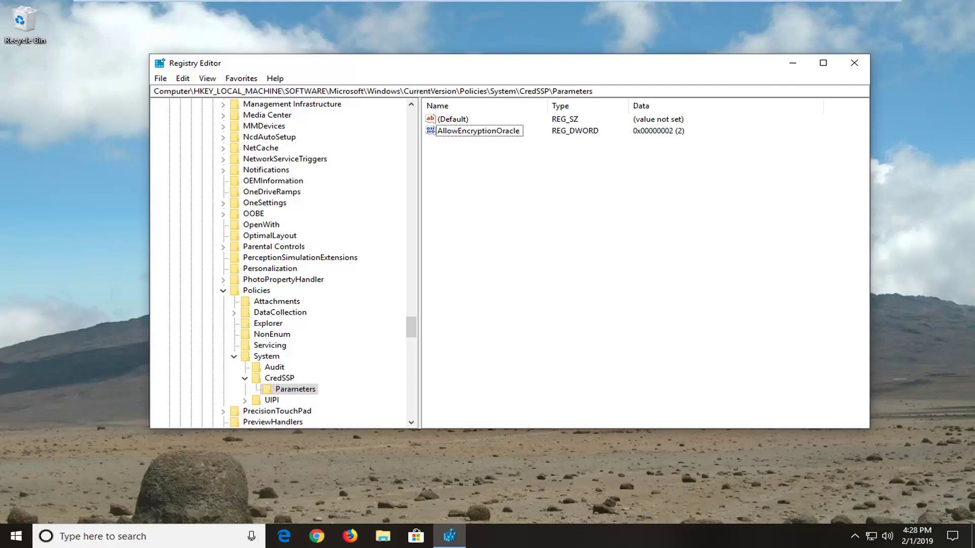
left_click(854, 63)
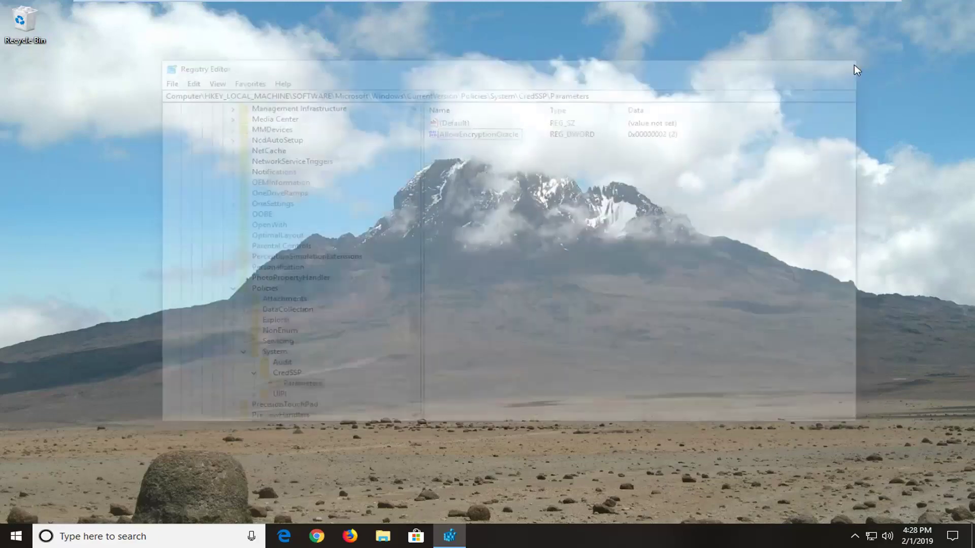